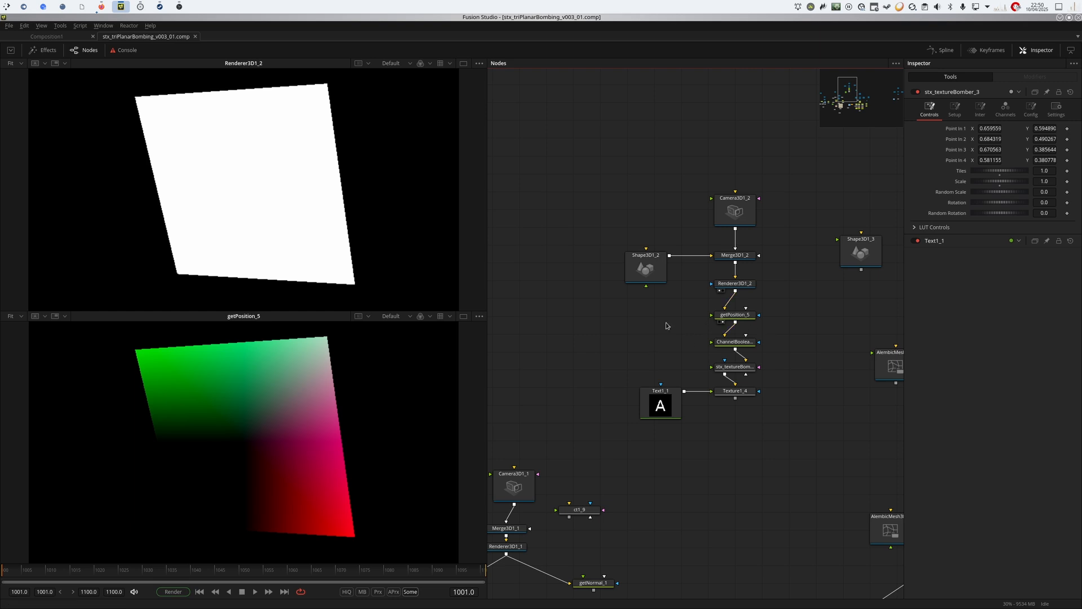
Inspect the getPosition_5 node's settings and individual colour channels, and show the output channel settings of Renderer3D1_2.
mouse_move(741, 284)
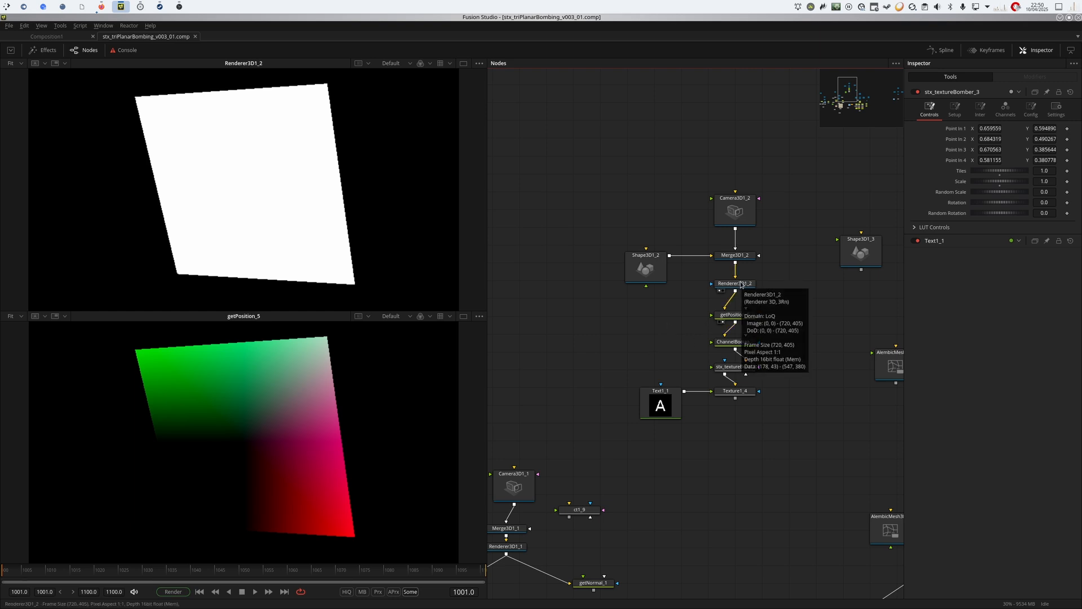
mouse_move(661, 413)
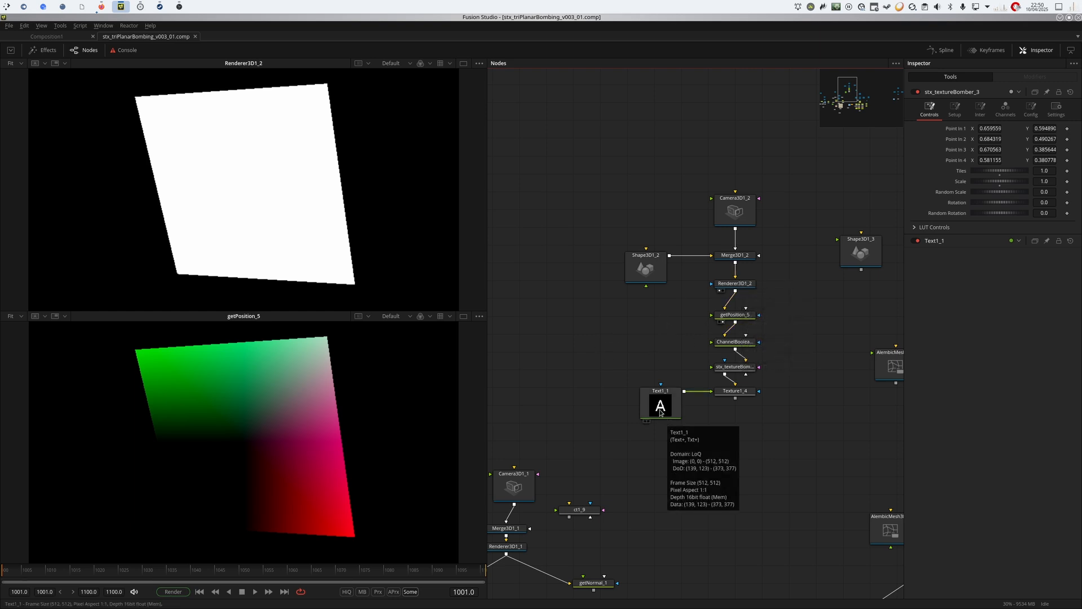
scroll(658, 410, "down", 1)
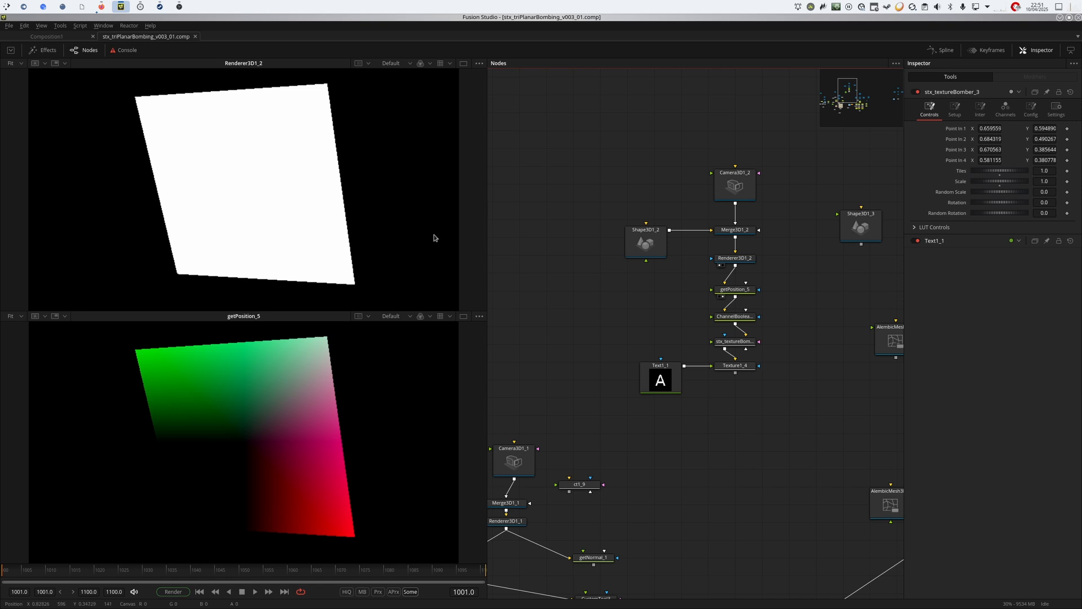
left_click(731, 290)
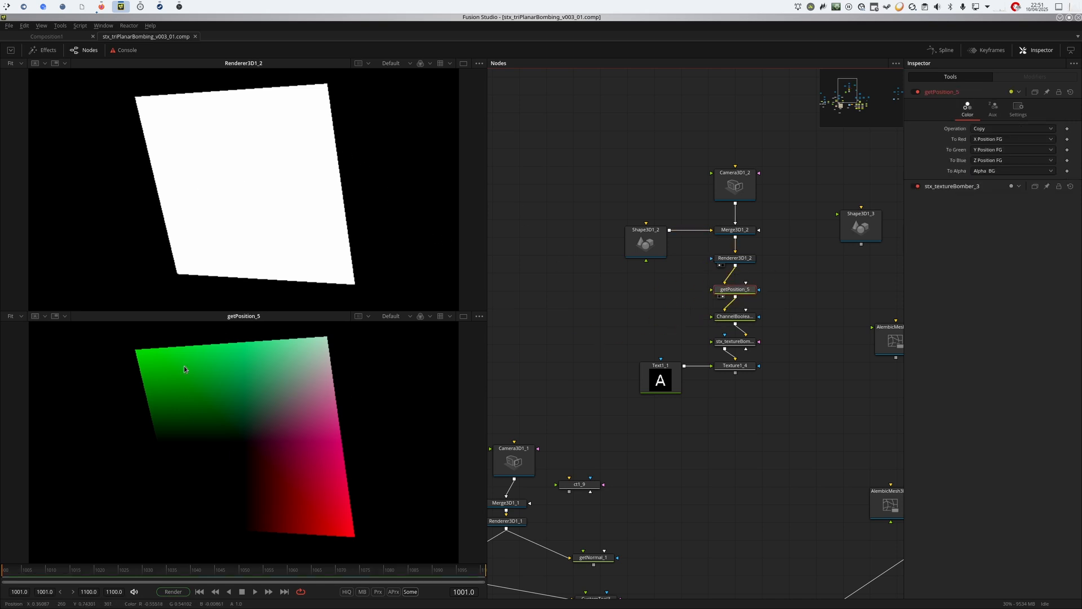
key("g")
key("b")
key("r")
key("c")
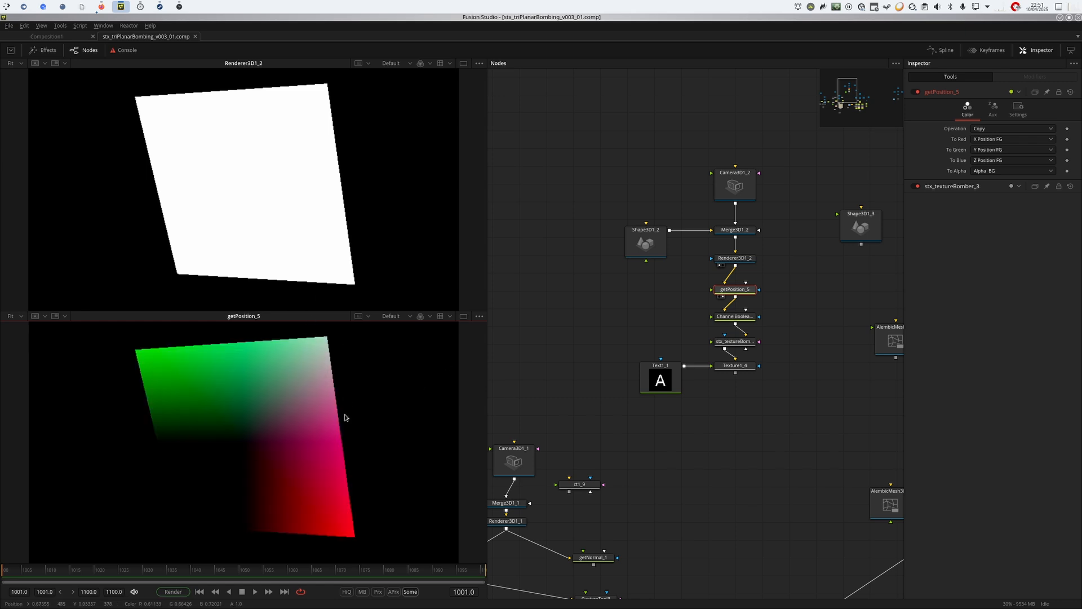
left_click(735, 258)
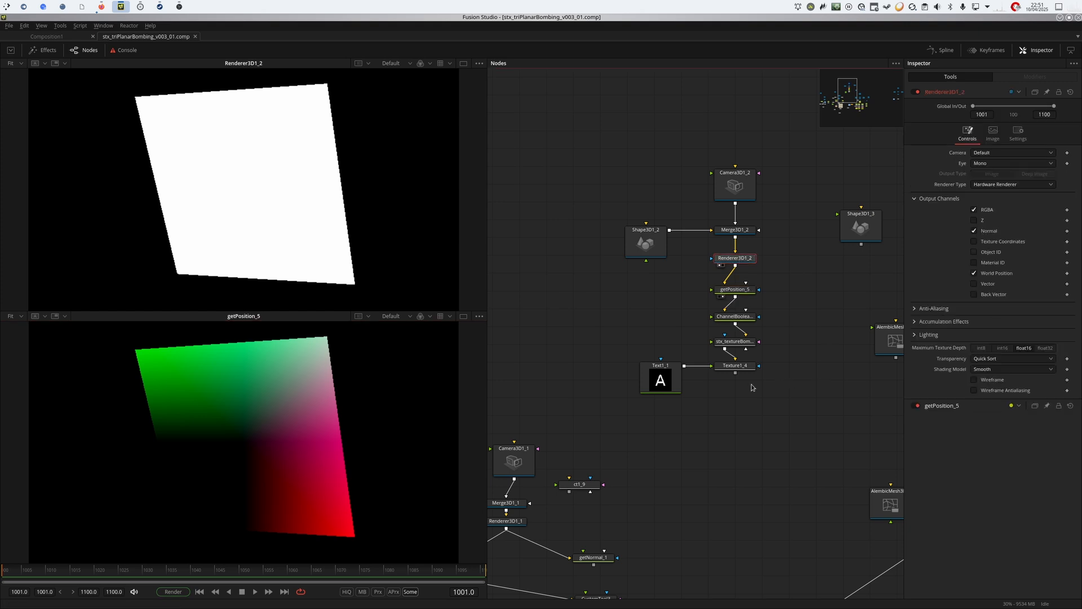
View Texture1_4 in the second viewer and stx_textureBomber_3 in the first viewer.
left_click(735, 366)
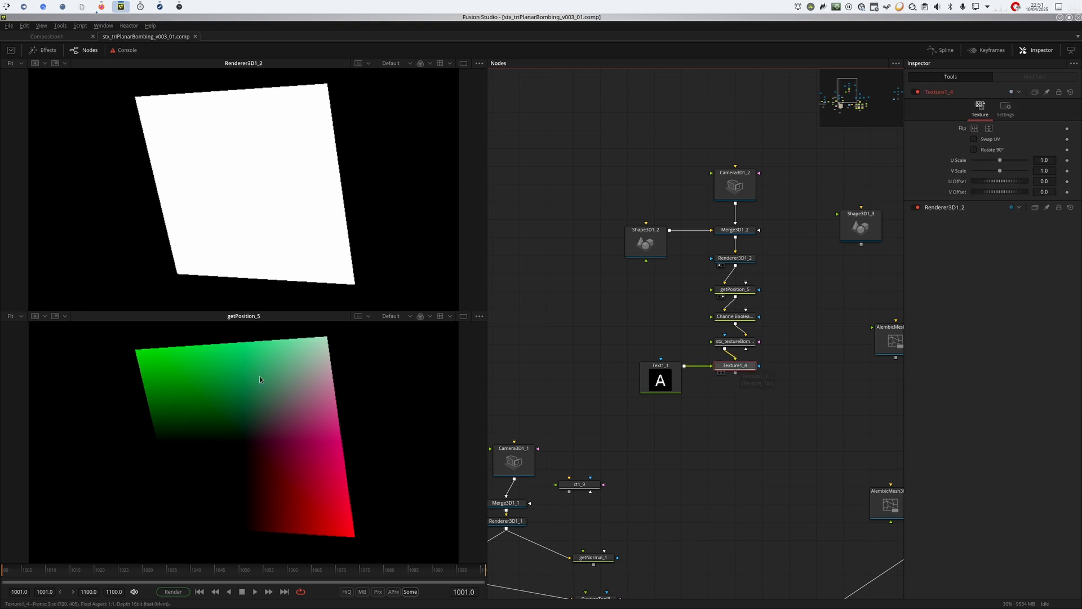
key("2")
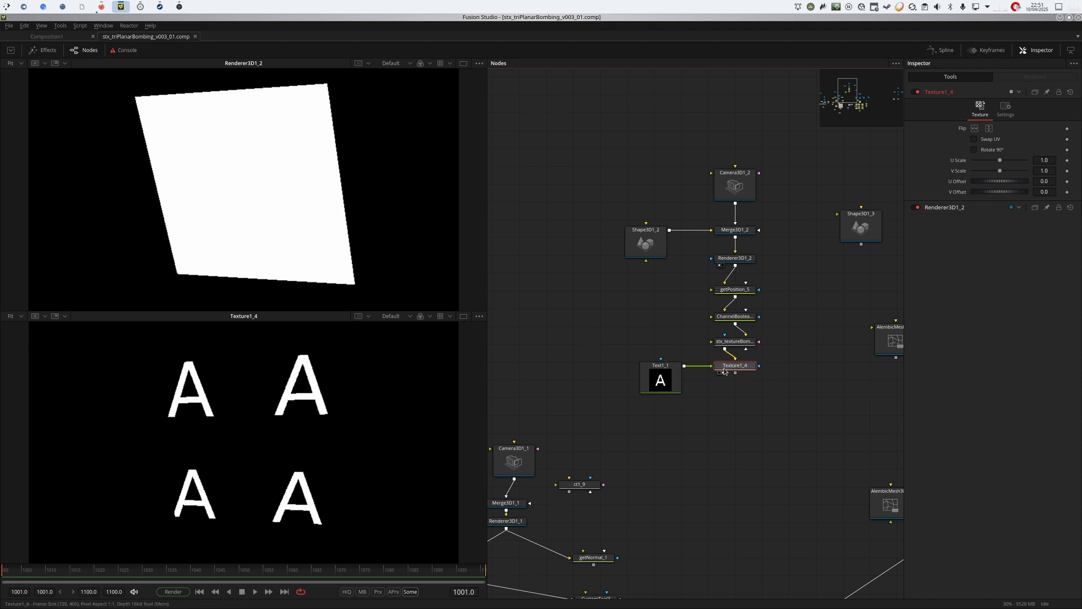
left_click(739, 343)
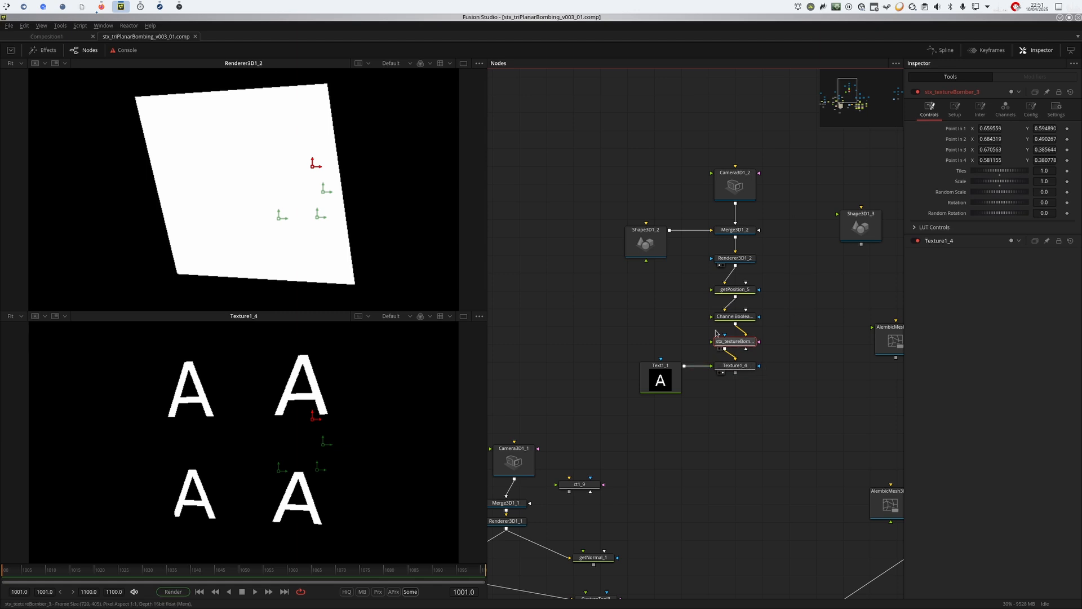
key("1")
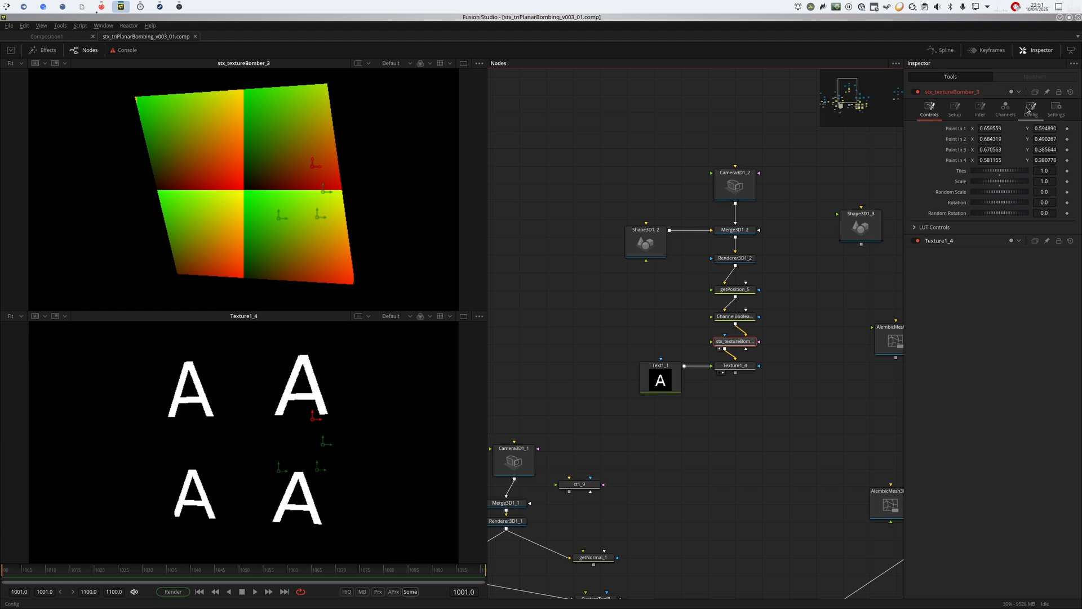
Set stx_textureBomber_3 to Tiles 2.935, Random Scale 0.326, Rotation 0.399 and Random Rotation 1.217.
left_click_drag(985, 174, 1080, 172)
left_click_drag(970, 177, 995, 174)
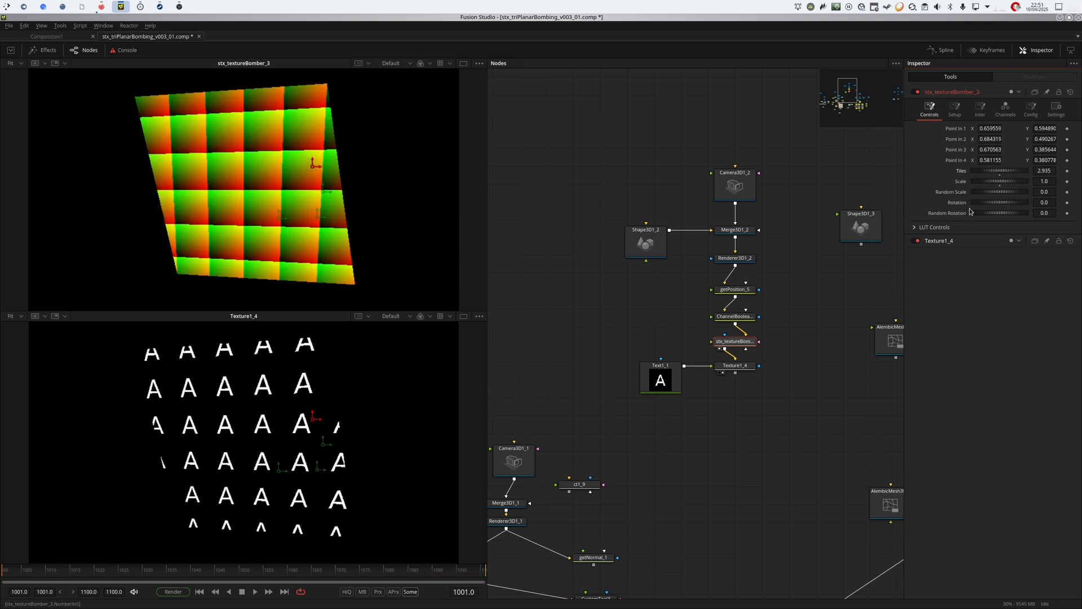
left_click_drag(973, 210, 1052, 216)
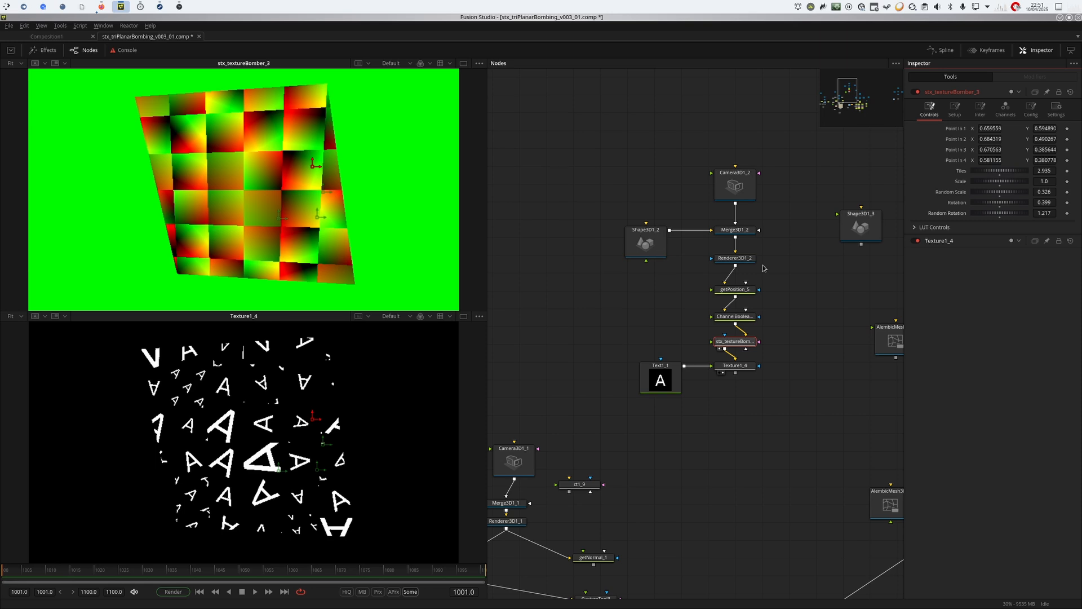
Go to the triplanar node setup with the Alembic street mesh and view Renderer3D1_3 in the first viewer.
left_click_drag(769, 392, 698, 418)
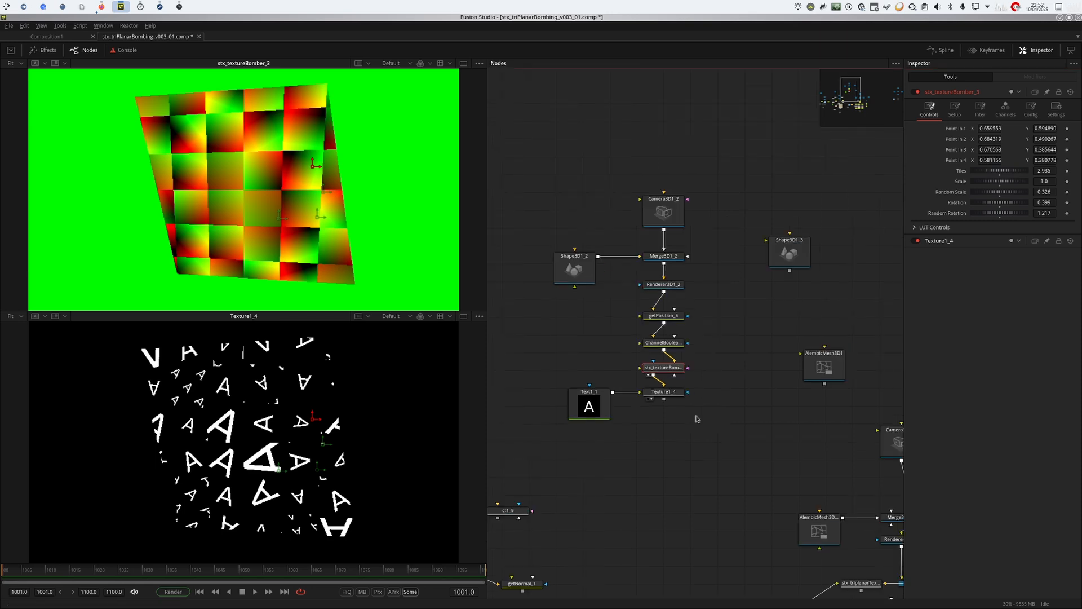
left_click_drag(812, 475, 605, 222)
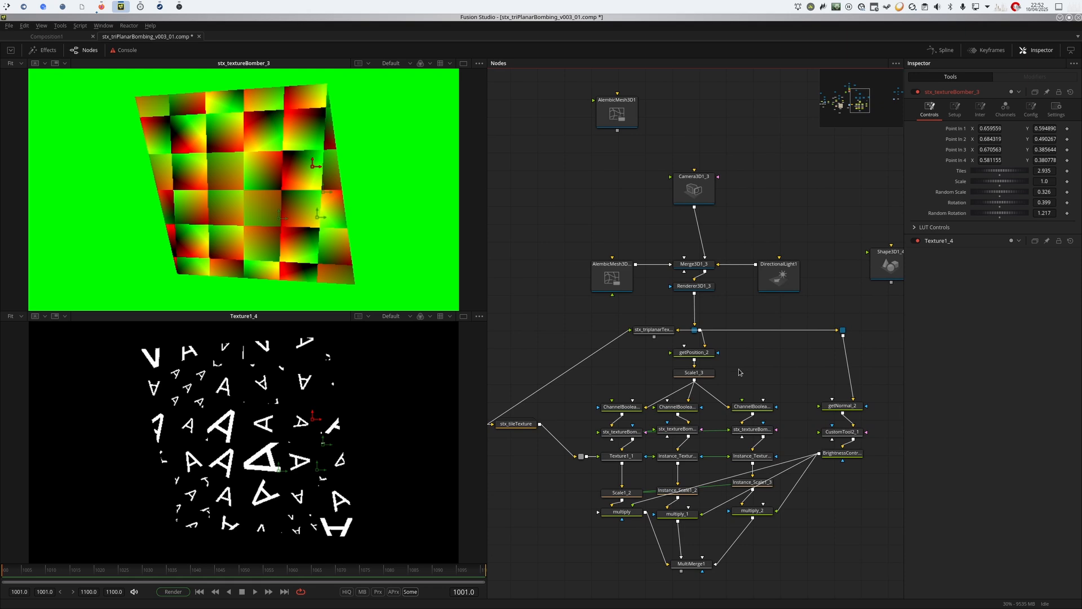
left_click_drag(757, 376, 801, 351)
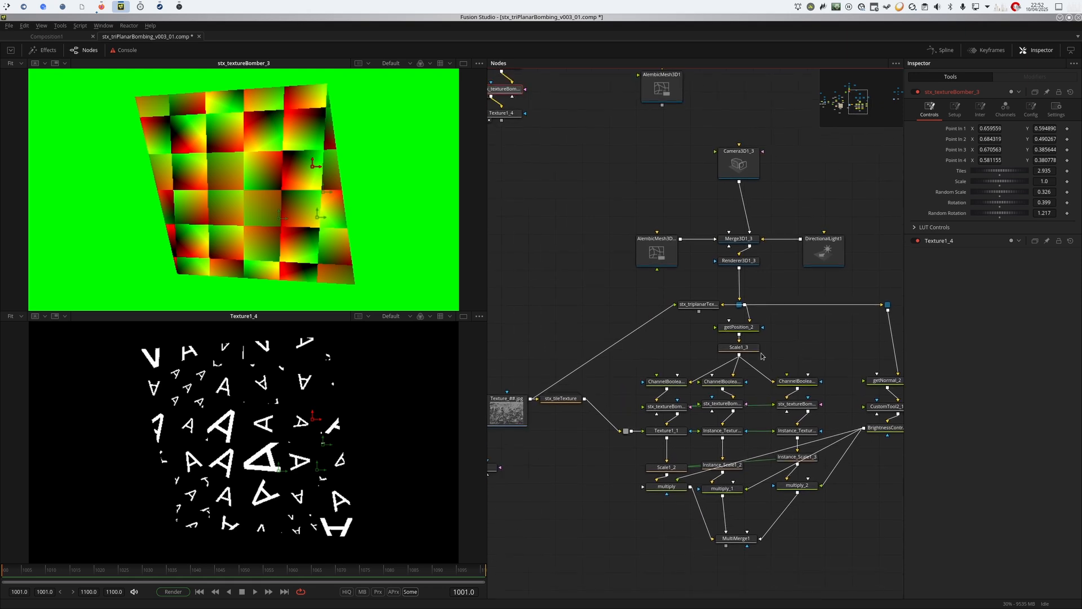
left_click(684, 357)
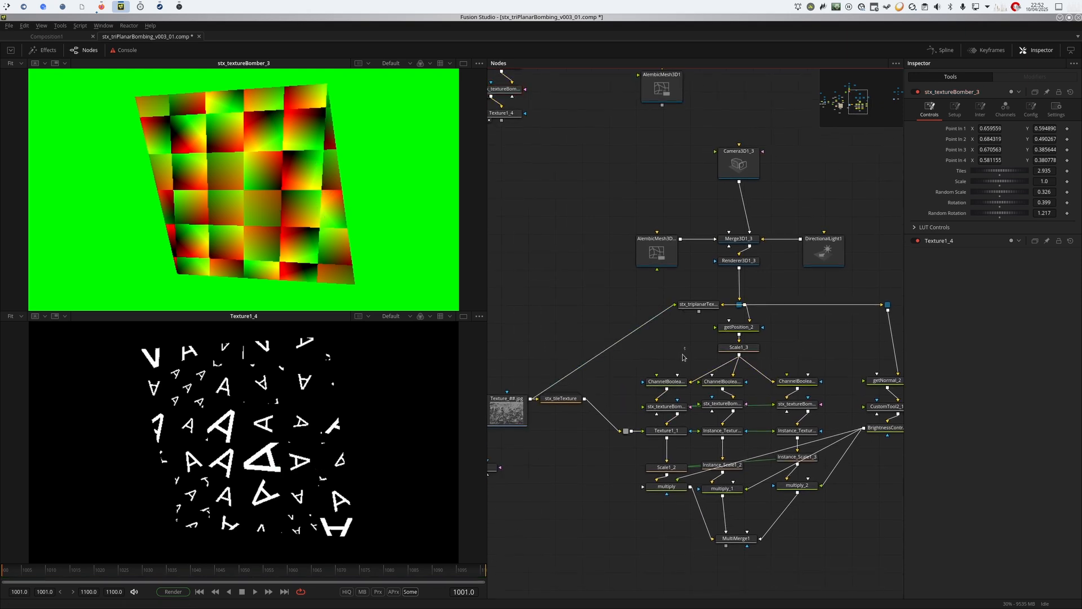
key("1")
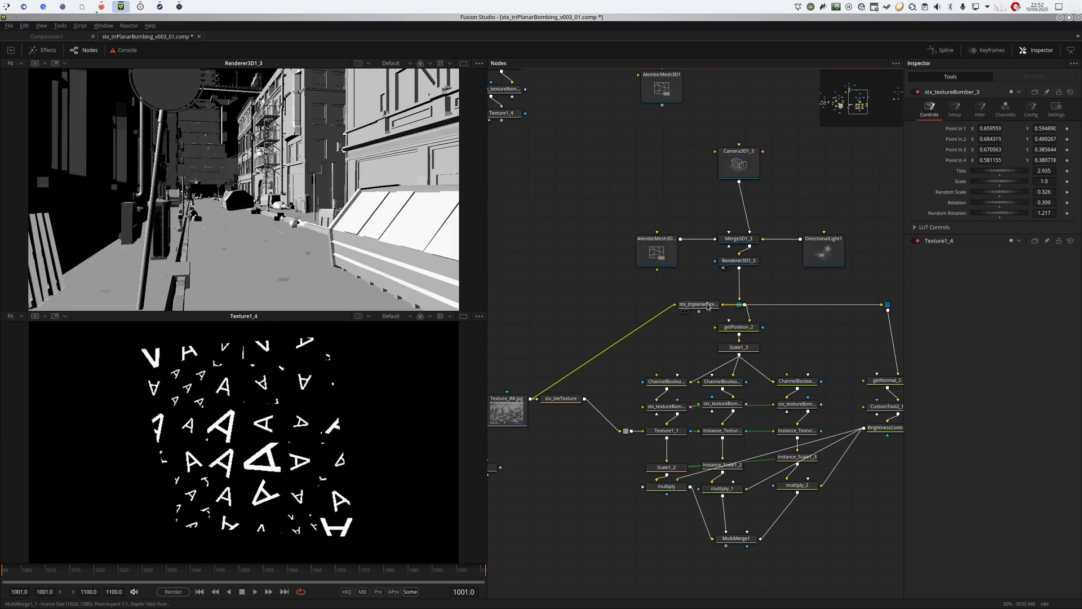
View the first branch's channel, stx_textureBomber and Texture1_1 outputs in the first viewer, and the loaded wall texture in the second.
left_click_drag(667, 381, 236, 154)
left_click_drag(674, 406, 324, 220)
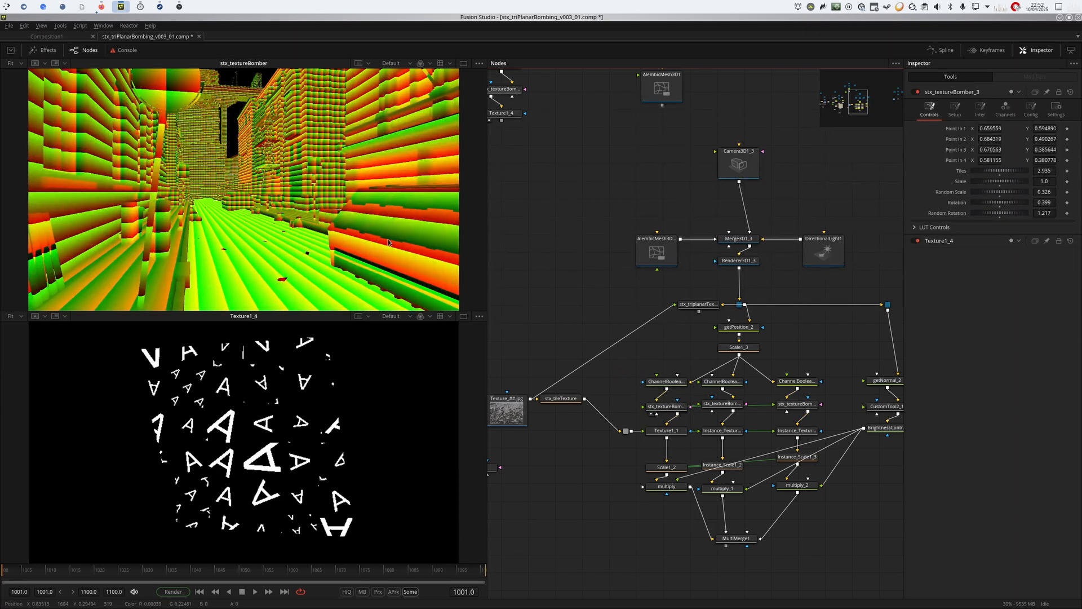
left_click_drag(667, 430, 295, 169)
left_click_drag(507, 411, 307, 343)
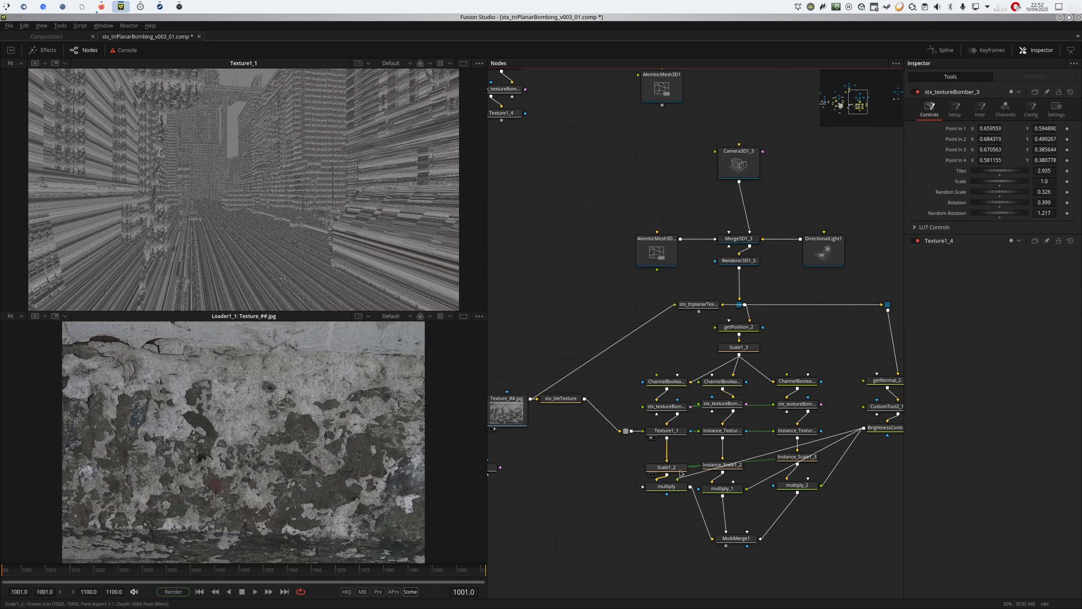
left_click_drag(668, 492, 615, 476)
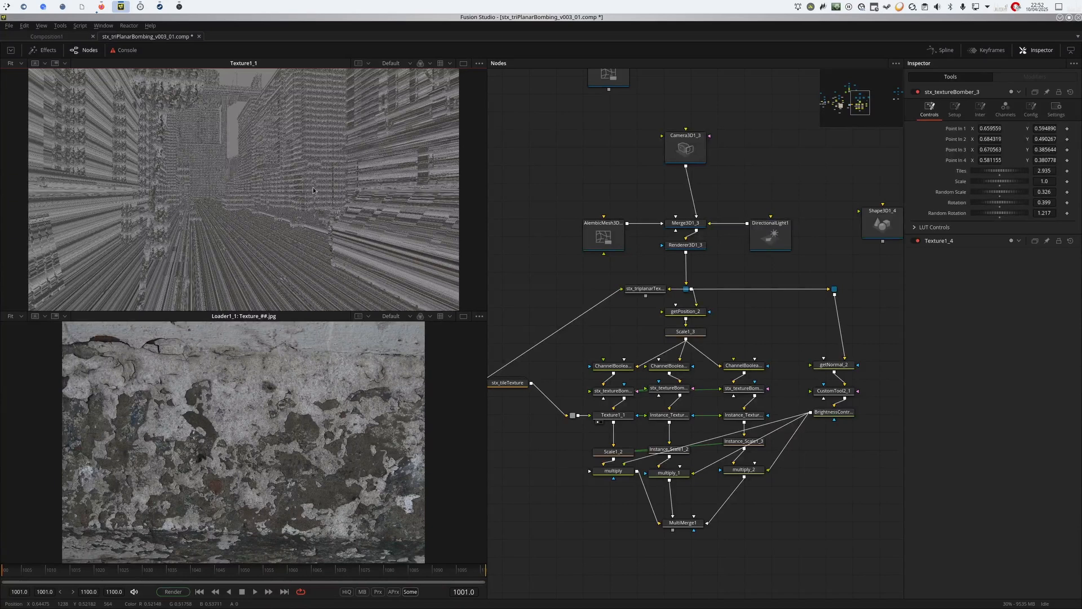
scroll(308, 189, "up", 3)
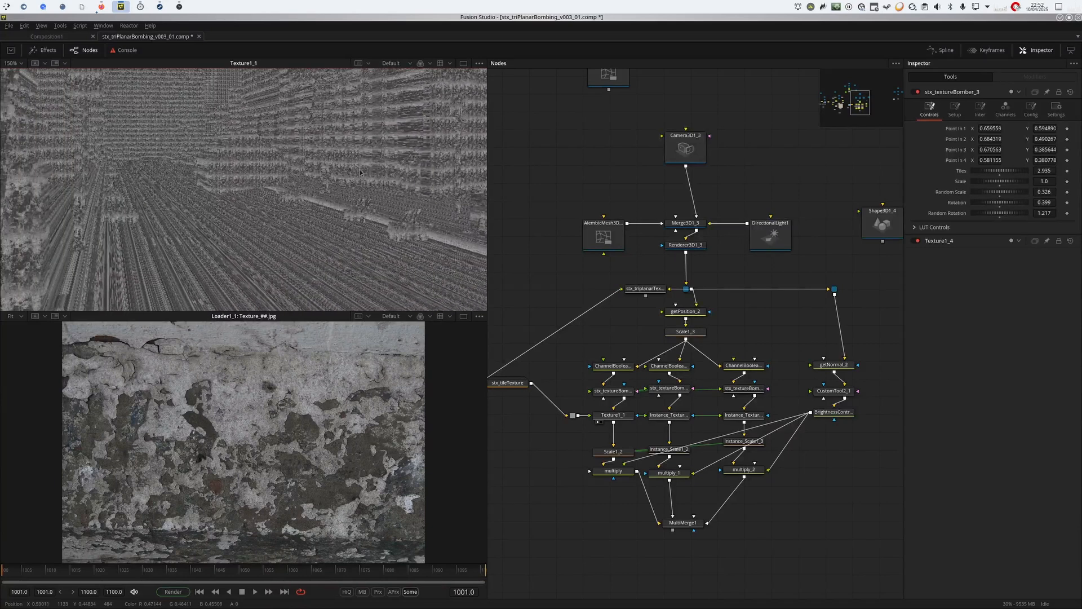
key("ctrl+f")
Compare the outputs of the three branches' texture bomber nodes and of their Texture nodes in the first viewer.
left_click_drag(667, 390, 254, 186)
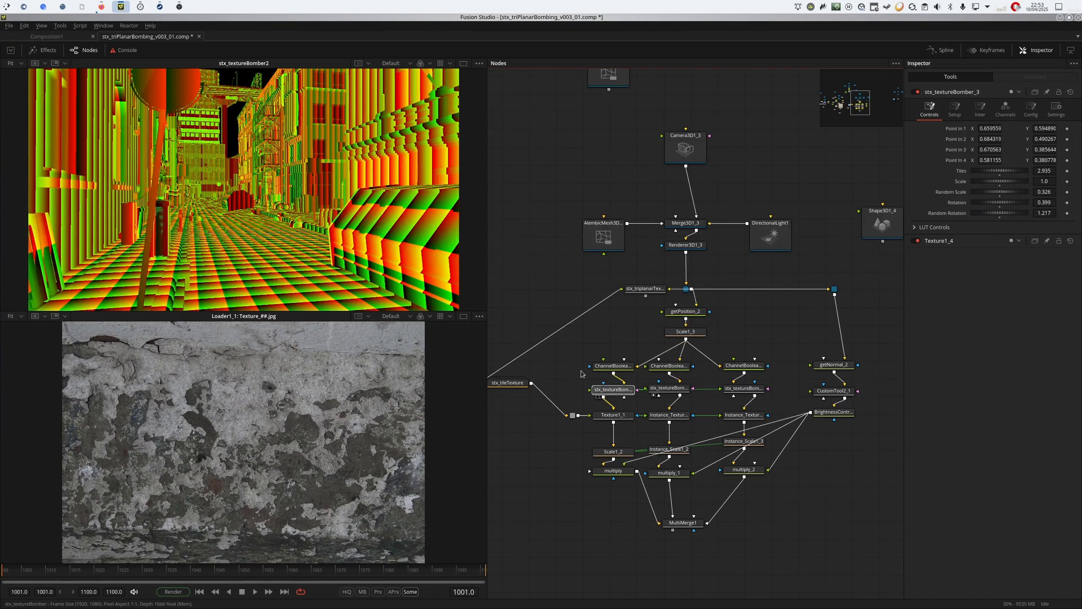
left_click_drag(582, 374, 390, 267)
left_click_drag(661, 389, 282, 198)
left_click_drag(751, 388, 187, 191)
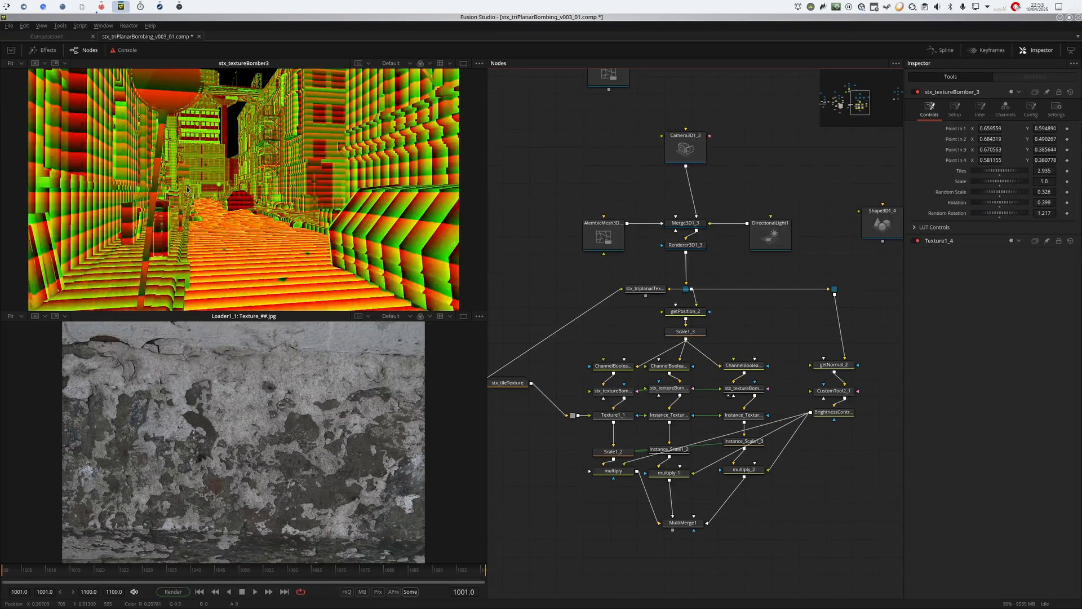
left_click(613, 415)
key("1")
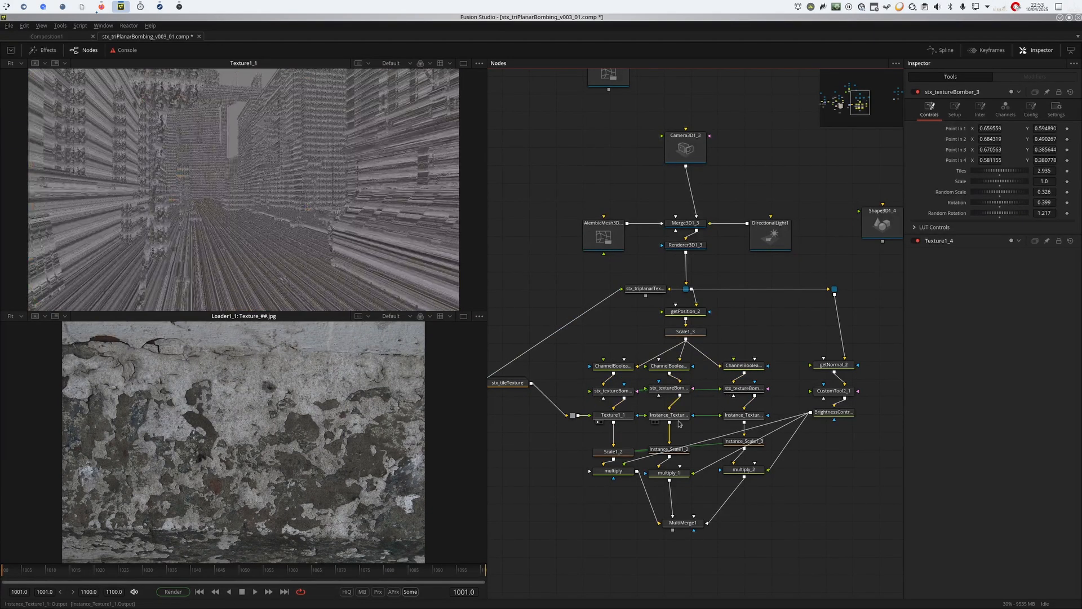
left_click_drag(676, 416, 274, 198)
left_click_drag(726, 416, 270, 172)
View getNormal_2, the brightness/contrast node below it and the combined MultiMerge1 result in the first viewer.
left_click(831, 366)
key("1")
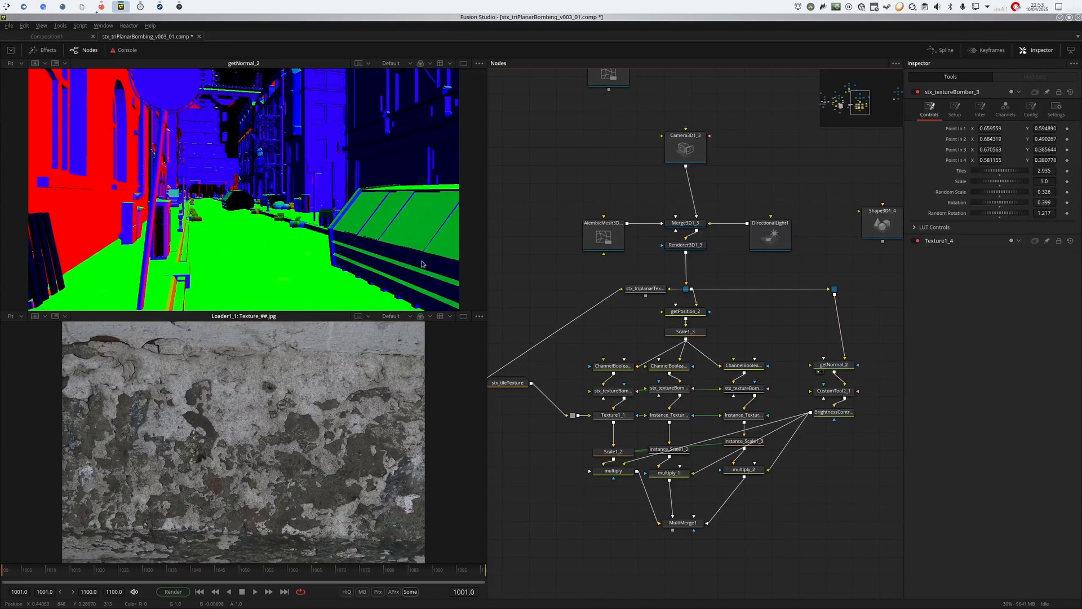
left_click(842, 416)
key("1")
left_click_drag(682, 522, 216, 151)
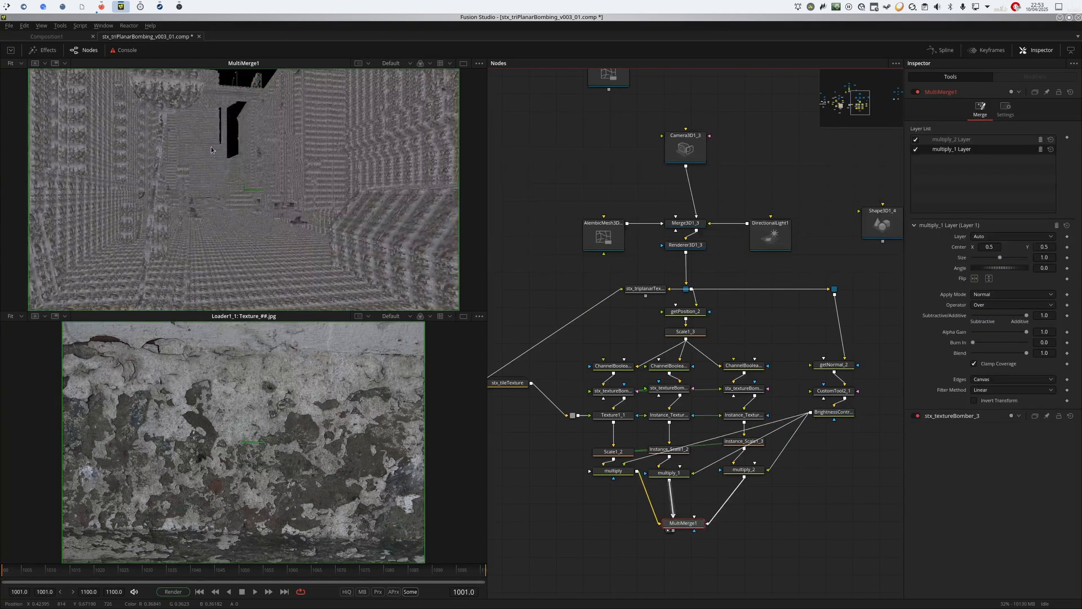
Set the Tiles value of the first branch's stx_textureBomber to 0.137.
left_click(613, 391)
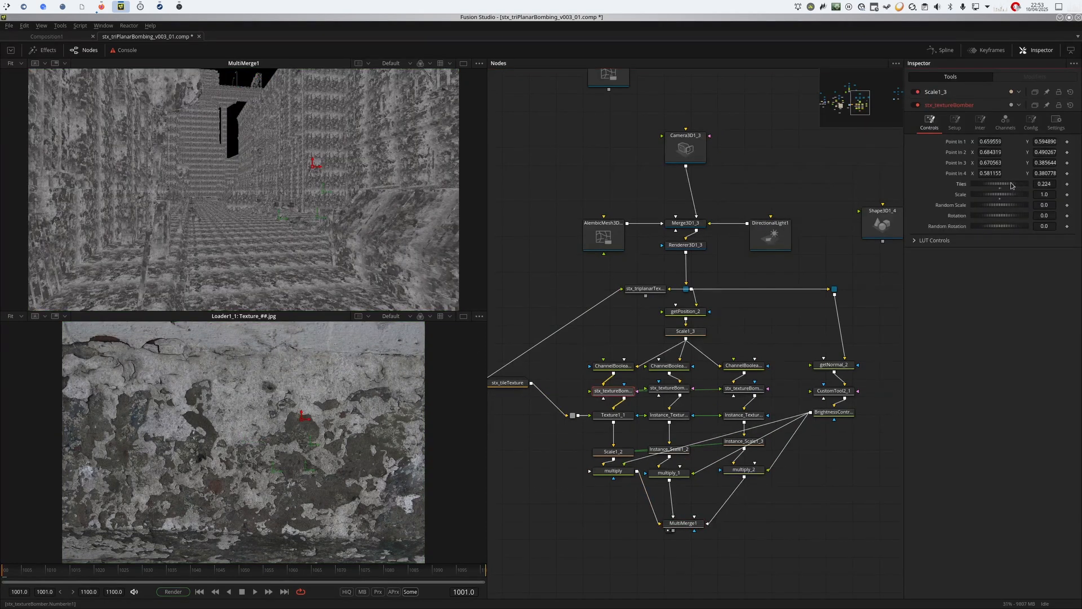
left_click_drag(1012, 186, 1002, 185)
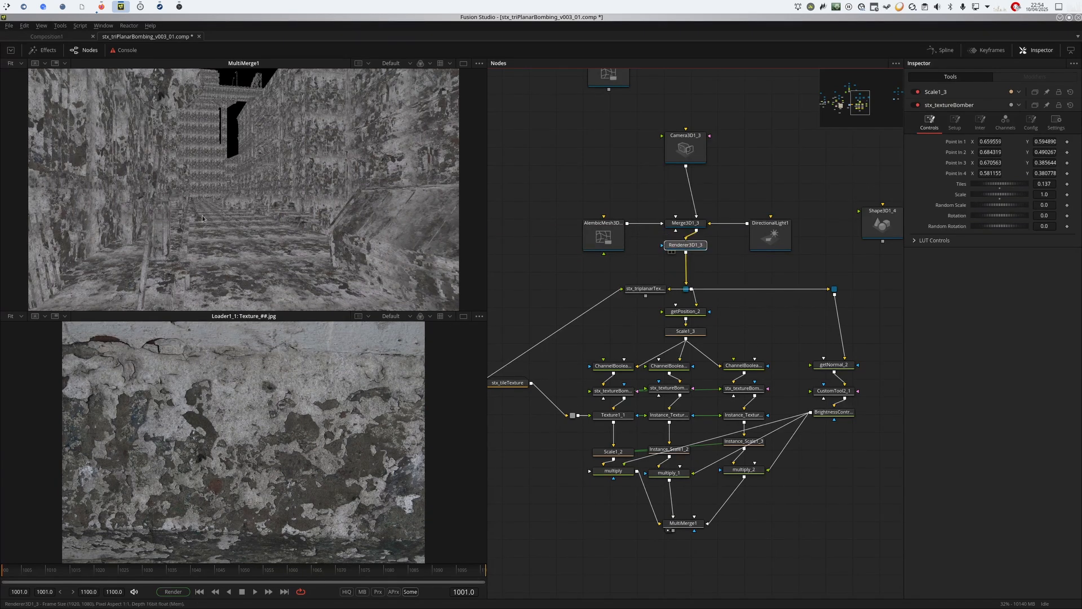
left_click_drag(260, 216, 259, 214)
View Renderer3D1_3 and show its render controls with the output channels and lighting options.
left_click(686, 245)
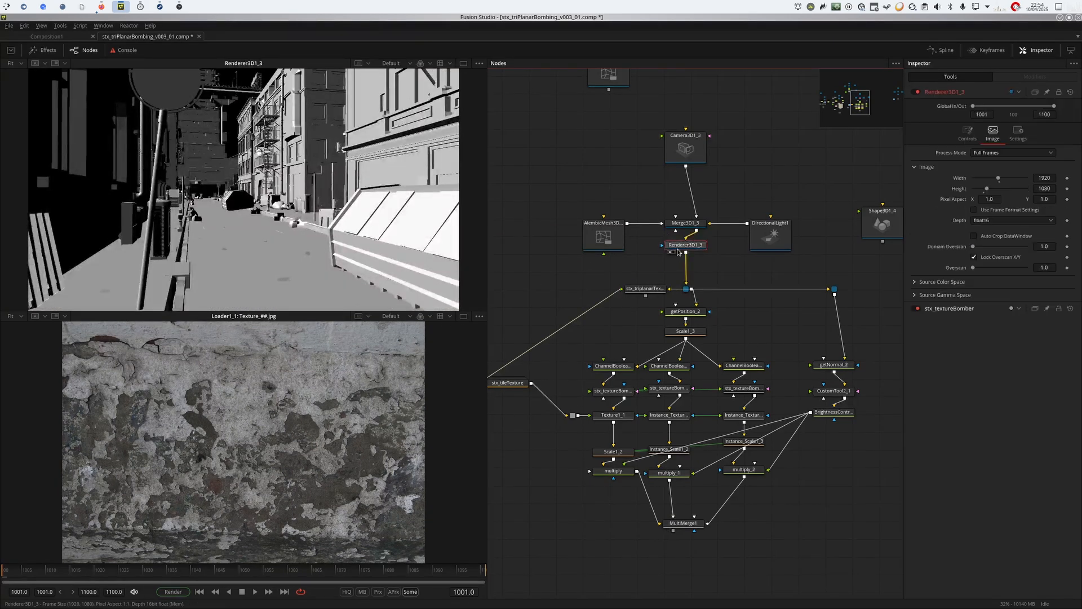
left_click(968, 134)
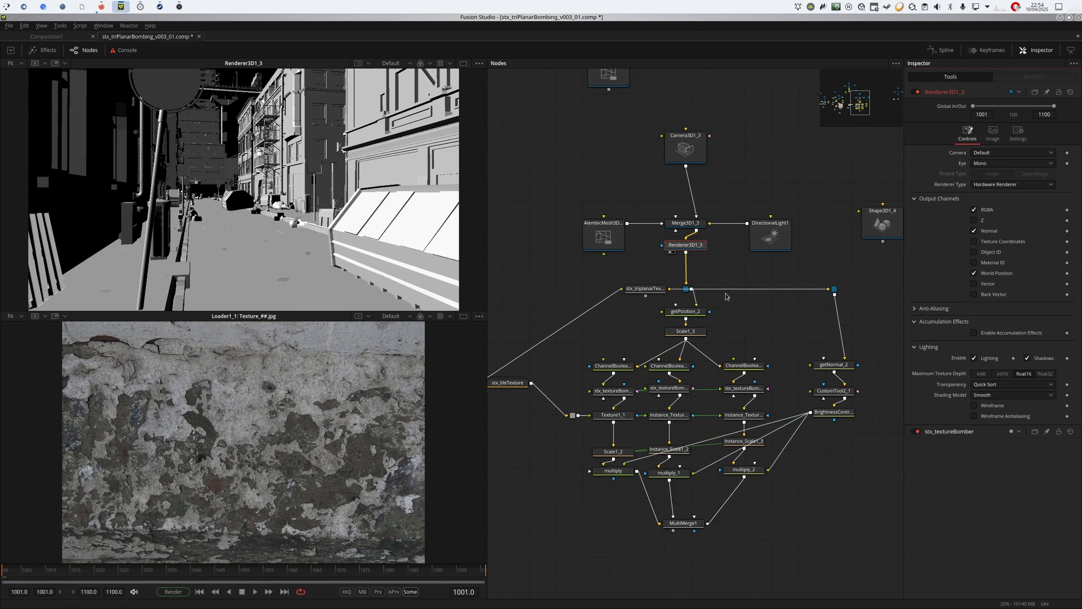
left_click_drag(727, 327, 777, 316)
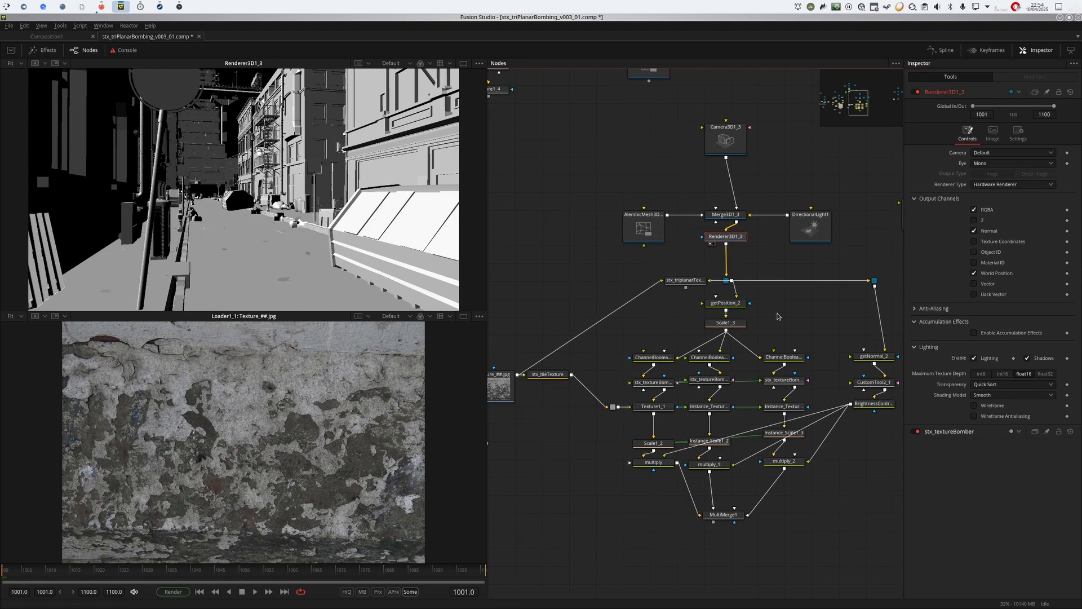
View MultiMerge1 and set the first branch's stx_textureBomber to Random Scale 0.246 and Random Rotation 0.87, checking the result up close.
left_click(723, 514)
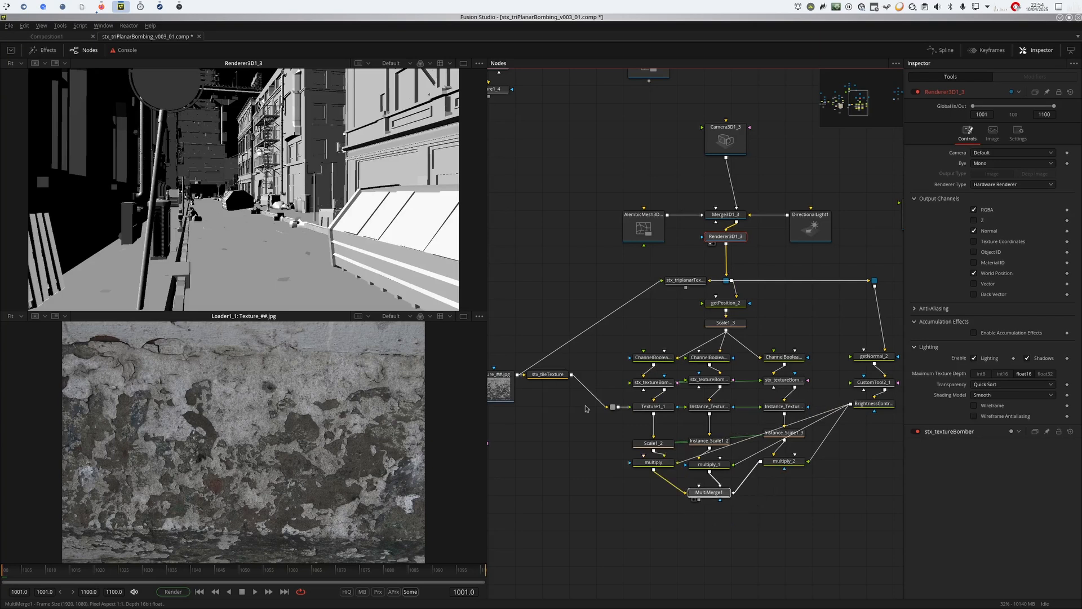
key("1")
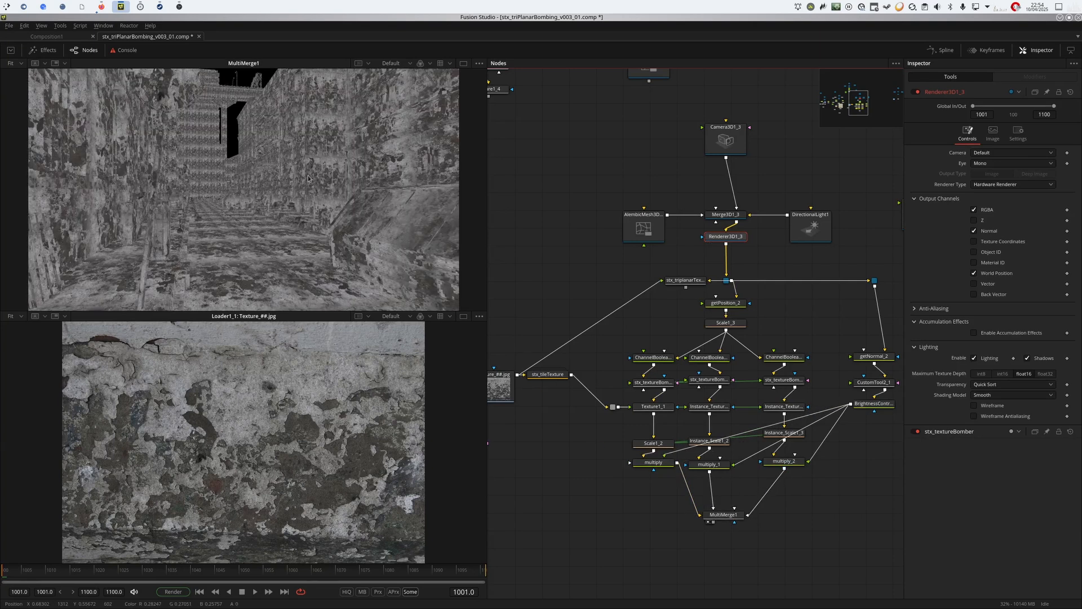
left_click(653, 382)
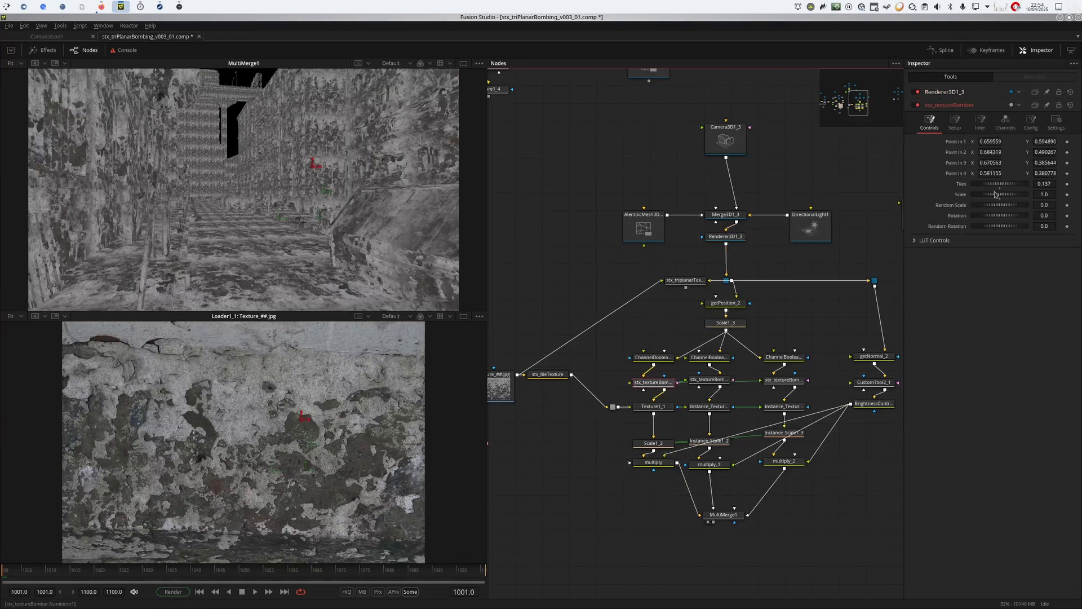
left_click_drag(987, 210, 1031, 236)
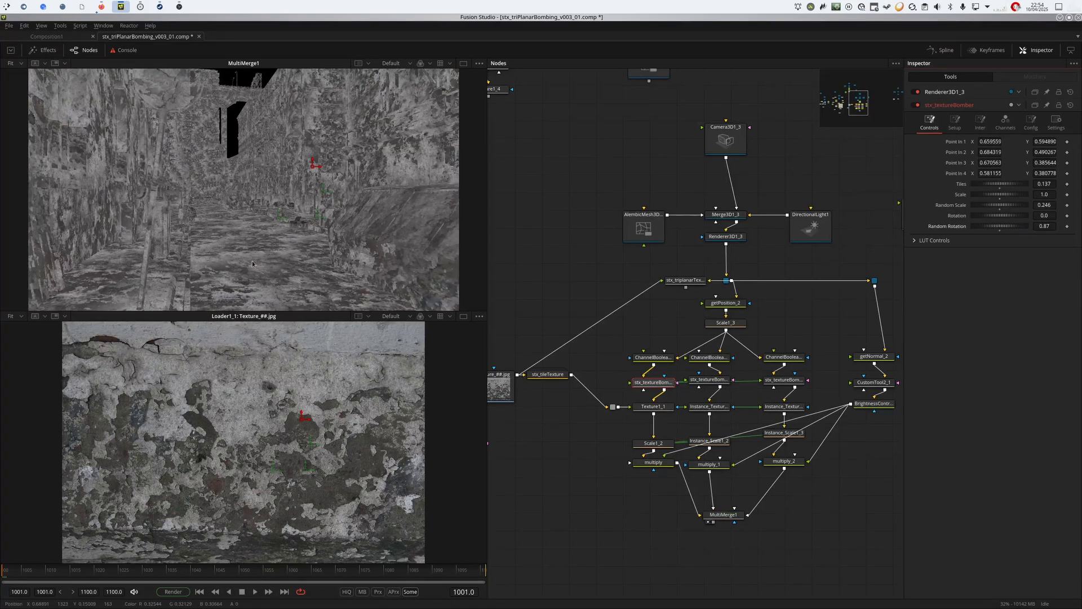
scroll(265, 239, "up", 3)
scroll(361, 189, "down", 5)
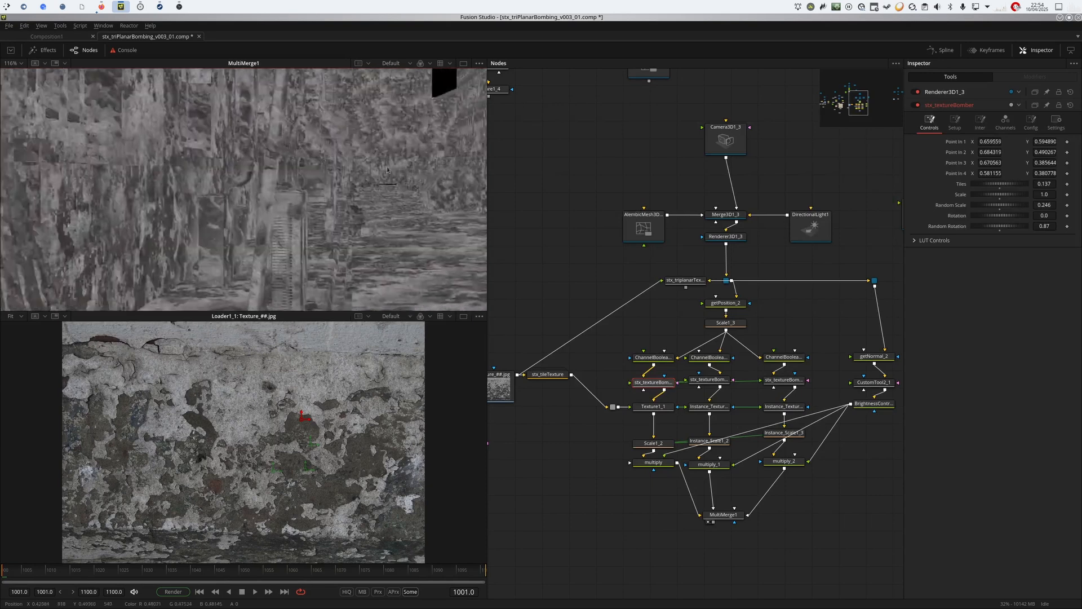
key("ctrl+f")
Go to the compact node setup and show the controls of stx_triplanarTextureBomber_1.
left_click(840, 154)
left_click_drag(843, 155, 582, 134)
left_click(688, 367)
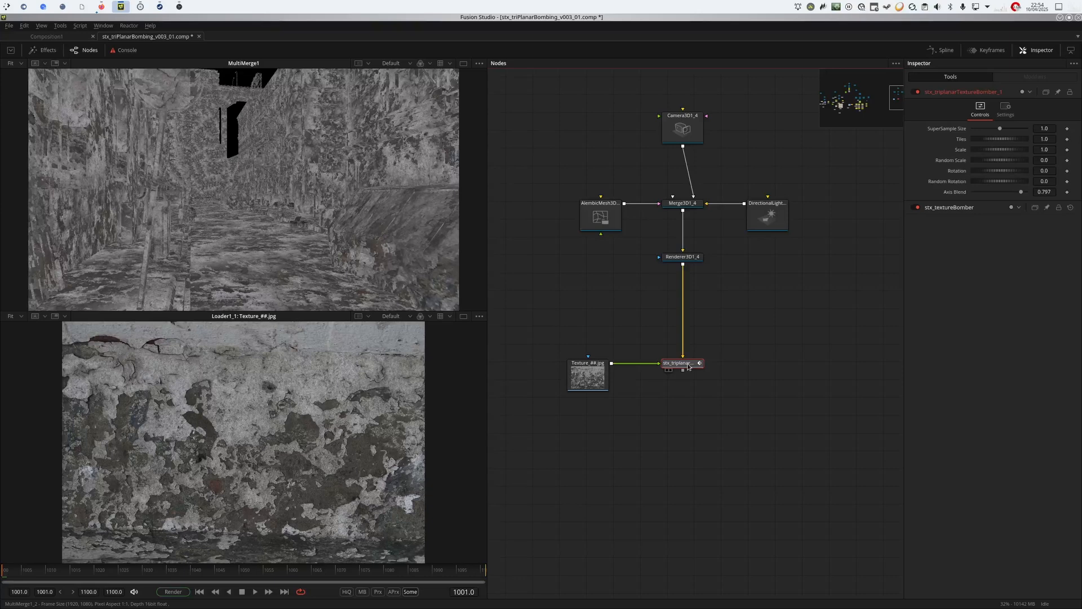
left_click_drag(643, 281, 656, 320)
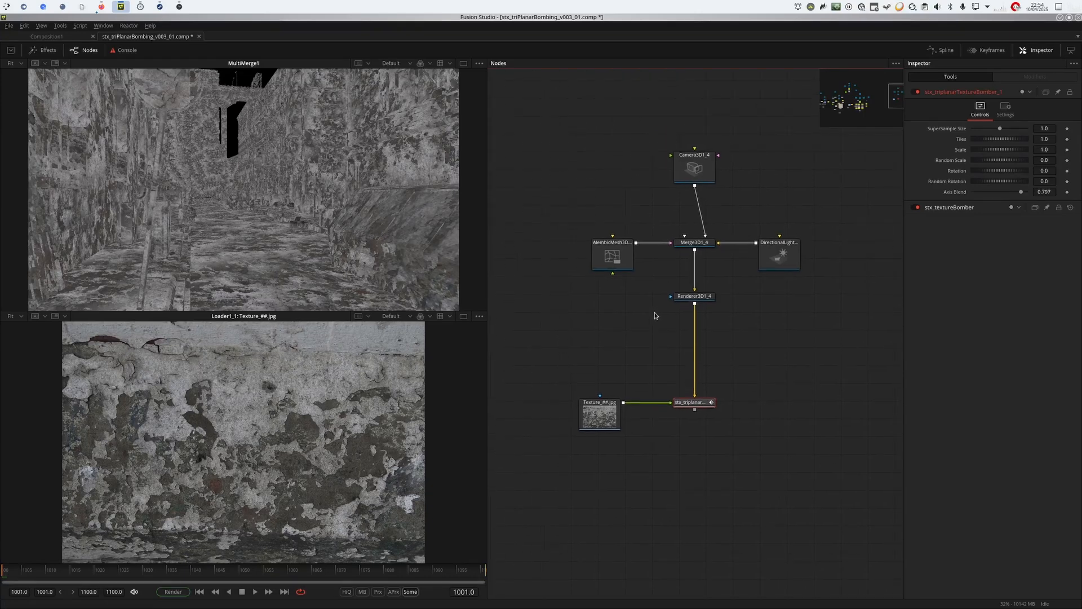